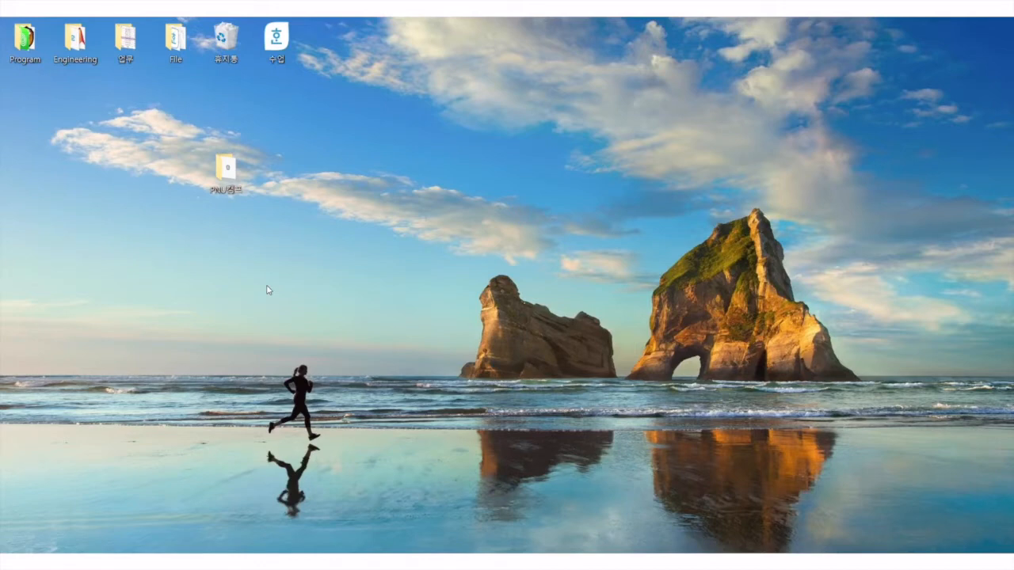
Open the PNU캠프 folder on the desktop and start the mBlock_win_V3.4.12 installer.
double_click(223, 170)
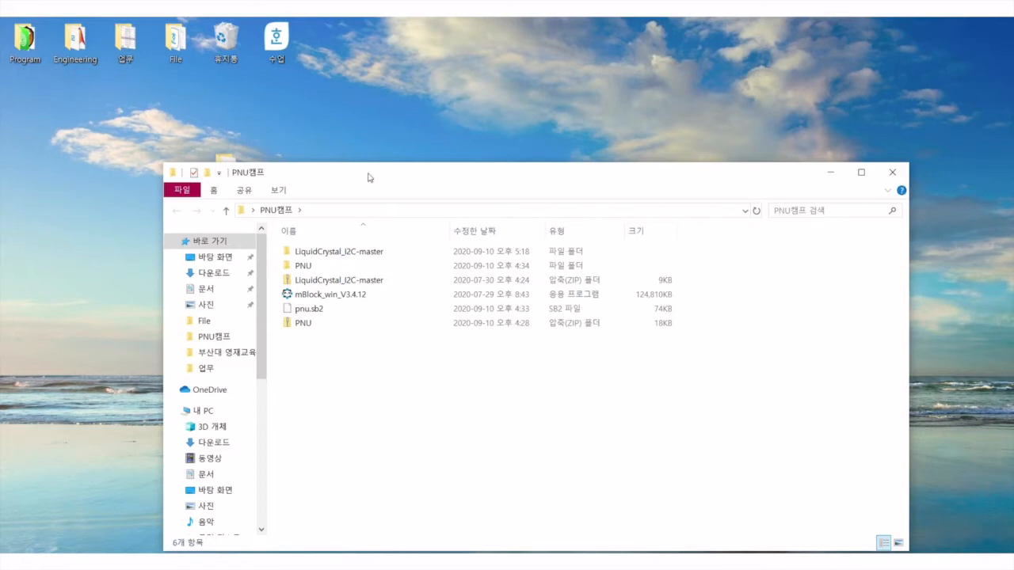
left_click_drag(433, 177, 456, 105)
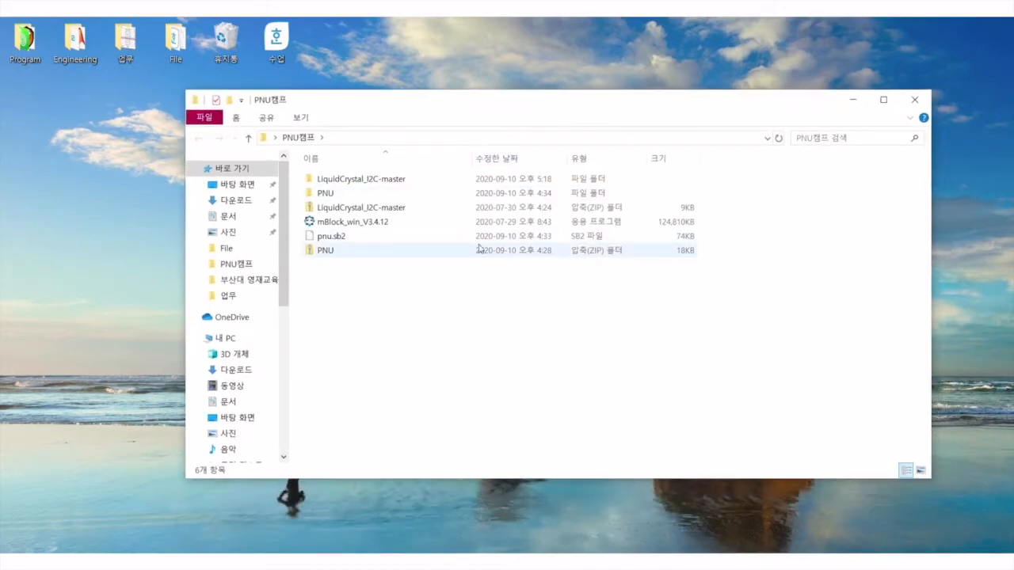
left_click(380, 225)
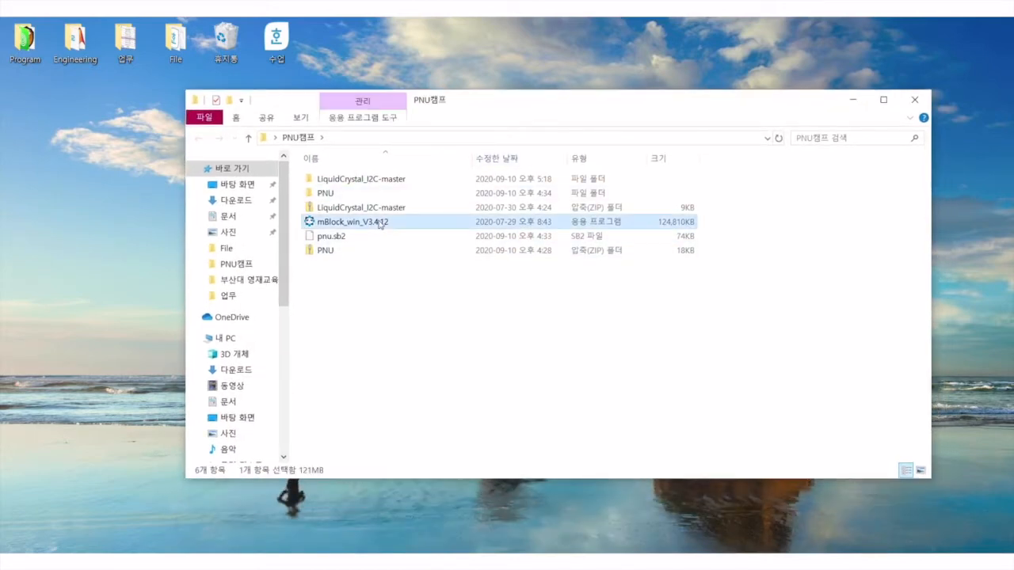
double_click(380, 224)
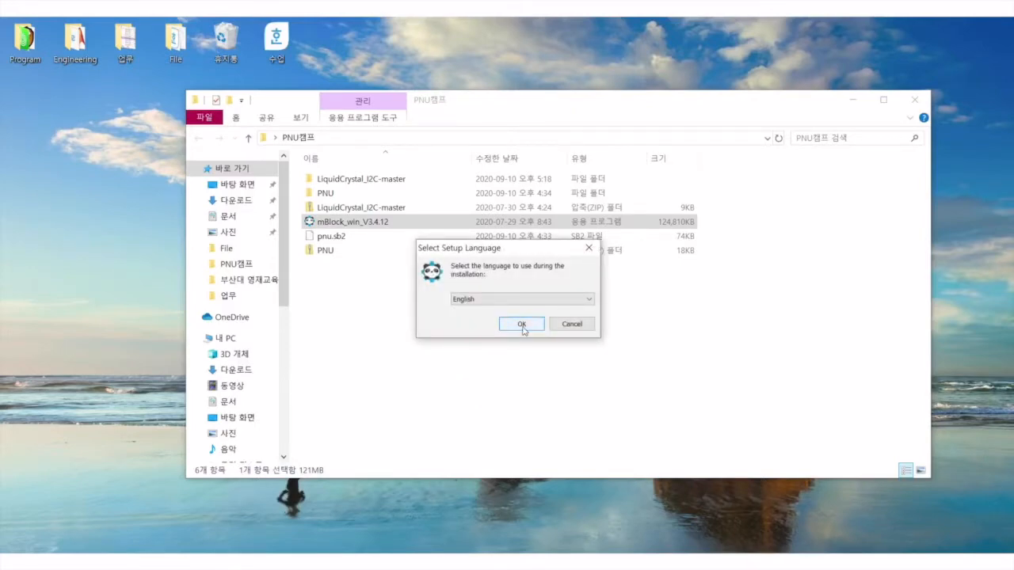
Install mBlock using English as setup language, accepting the license and keeping the default destination folder and desktop shortcut.
left_click(521, 325)
left_click(385, 360)
left_click(581, 402)
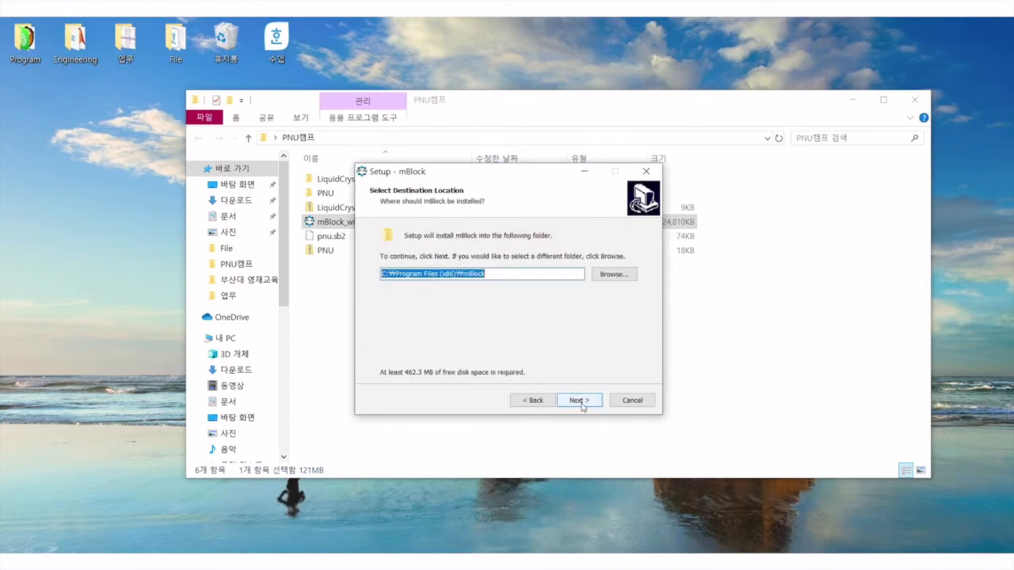
left_click(582, 406)
left_click(582, 406)
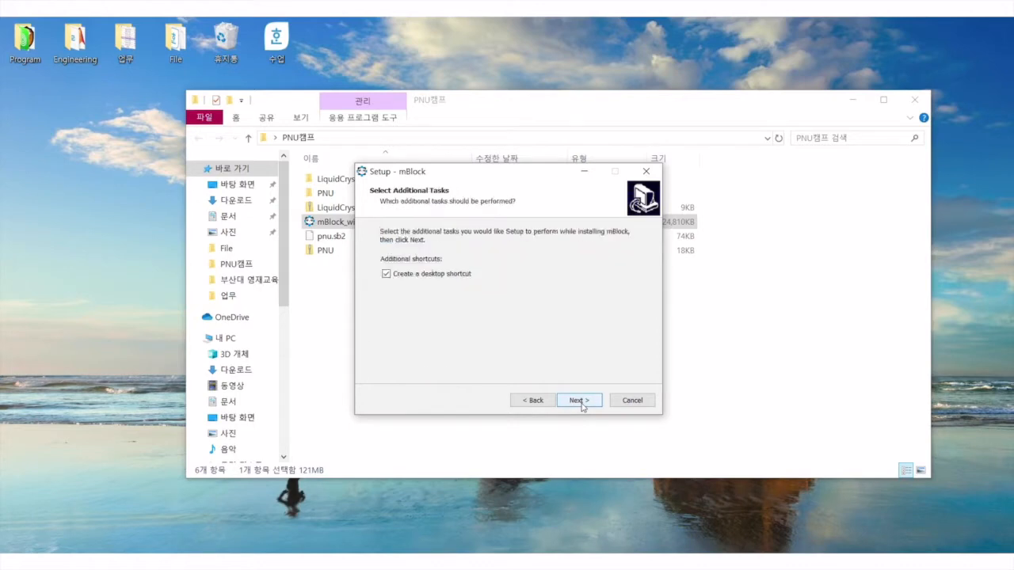
left_click(582, 404)
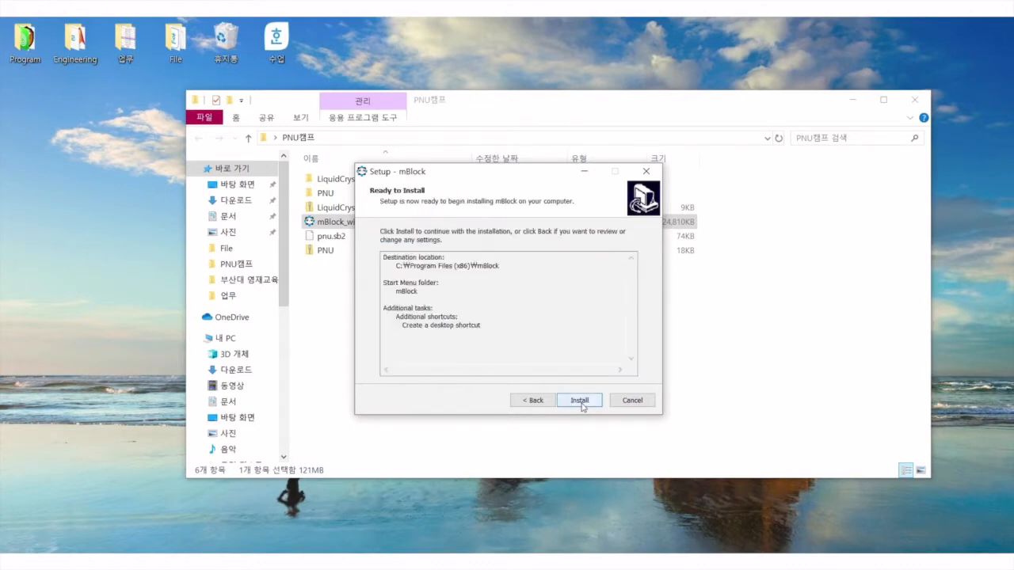
left_click(579, 401)
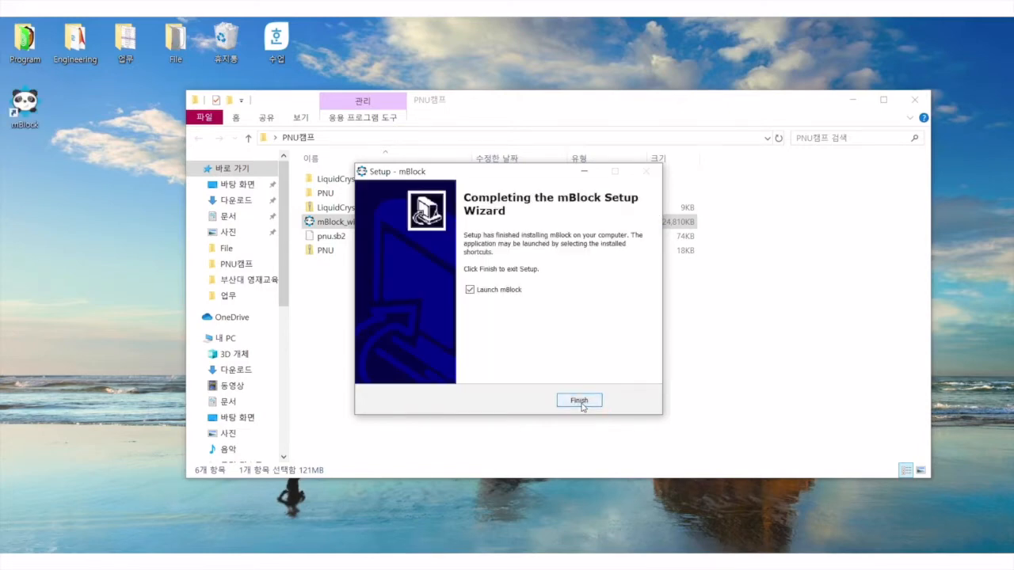
left_click(578, 401)
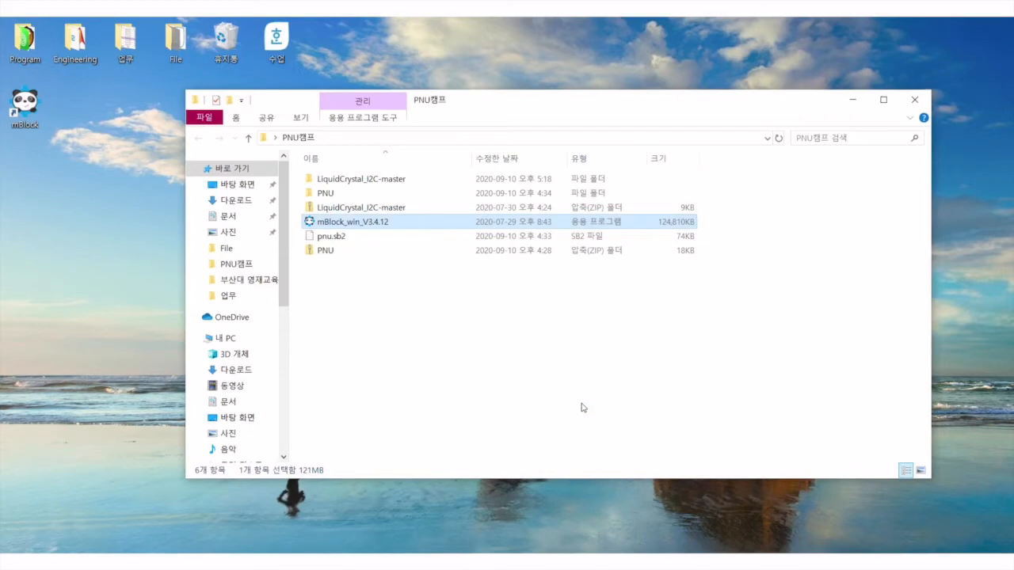
Launch mBlock, dismiss its welcome screen, and set the interface language to 한국어.
double_click(22, 110)
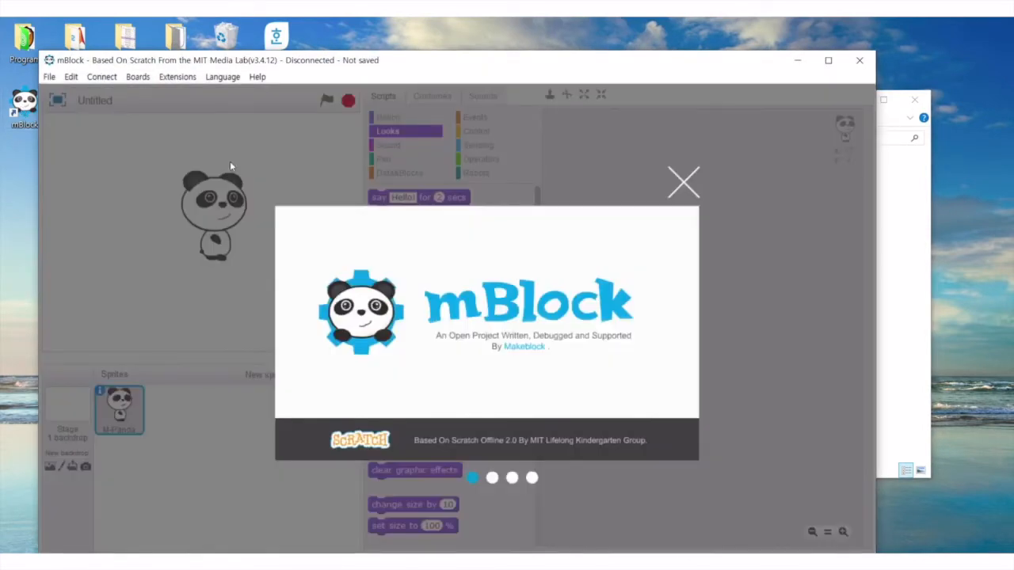
left_click(685, 184)
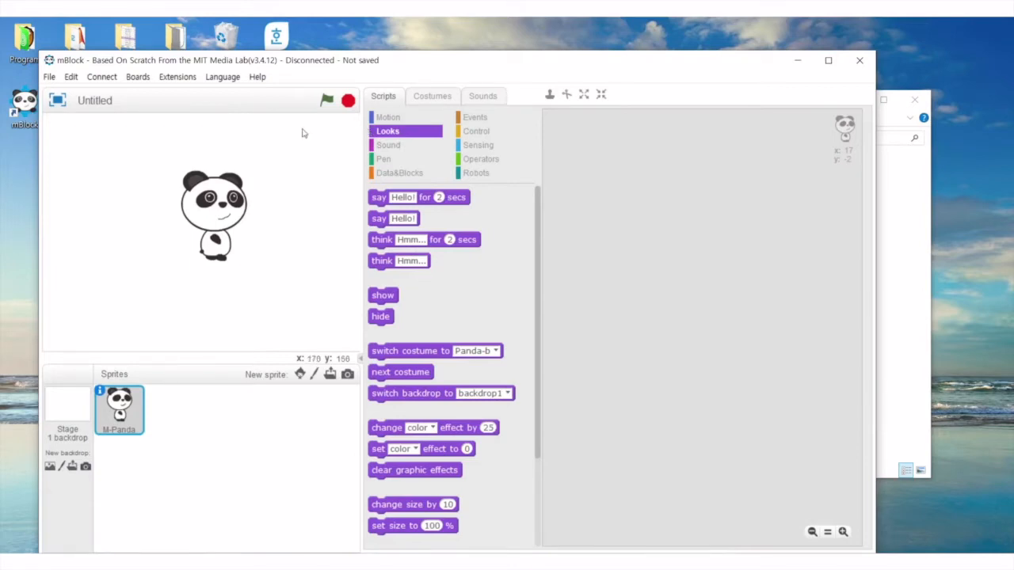
left_click(216, 77)
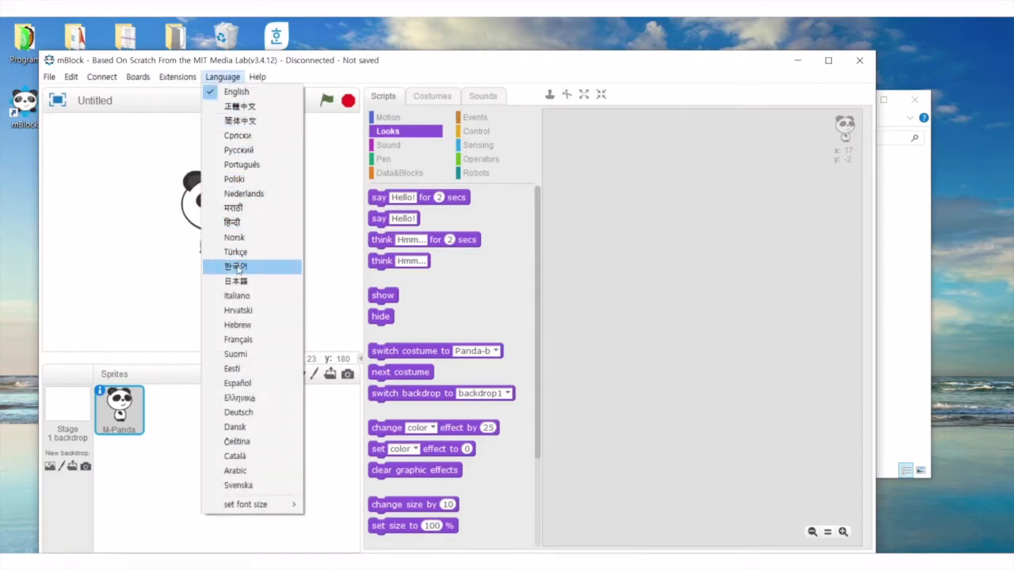
left_click(235, 267)
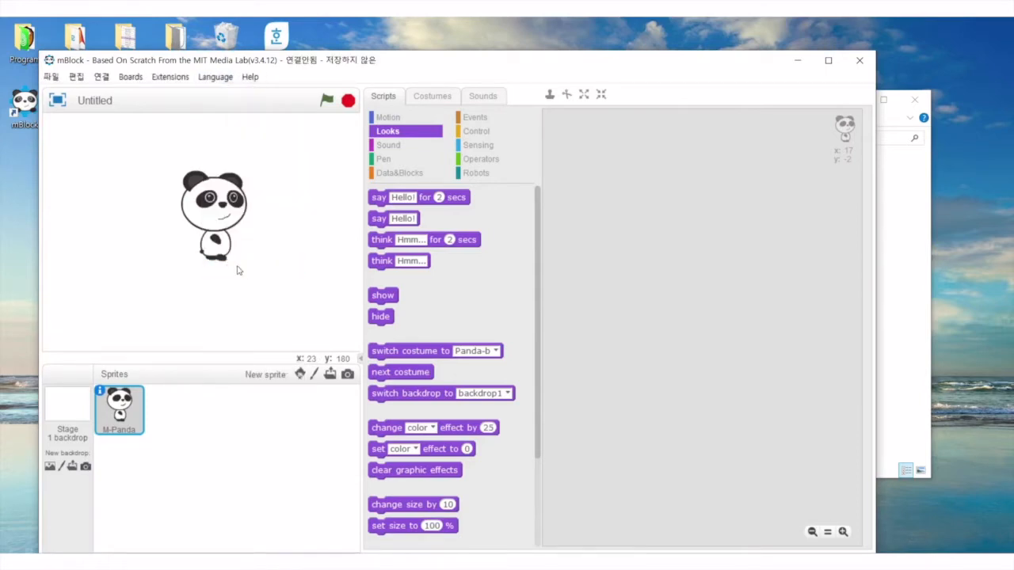
Switch mBlock to Arduino mode (아두이노 모드) and move its window clear of the desktop shortcut.
left_click(77, 77)
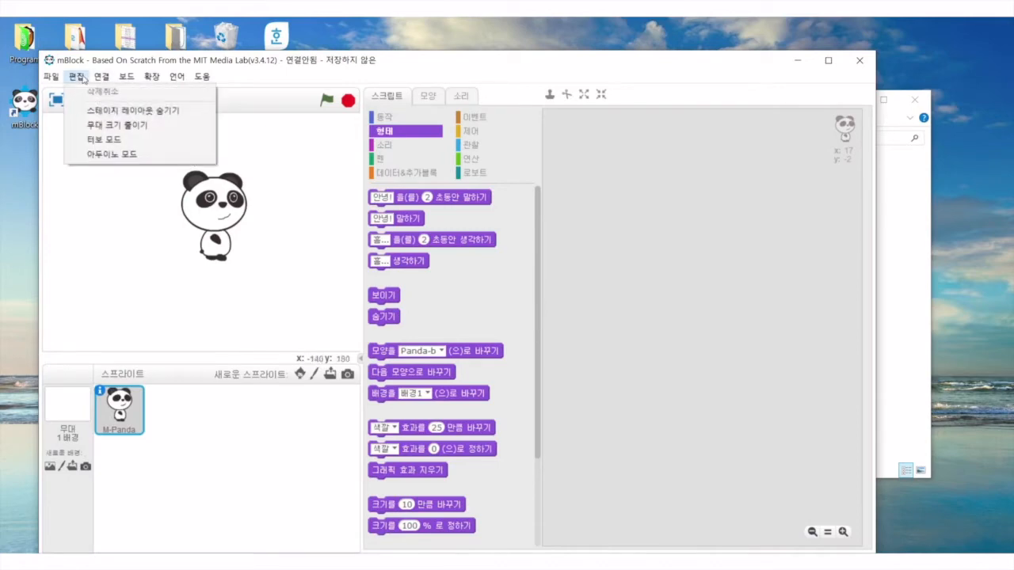
left_click(93, 155)
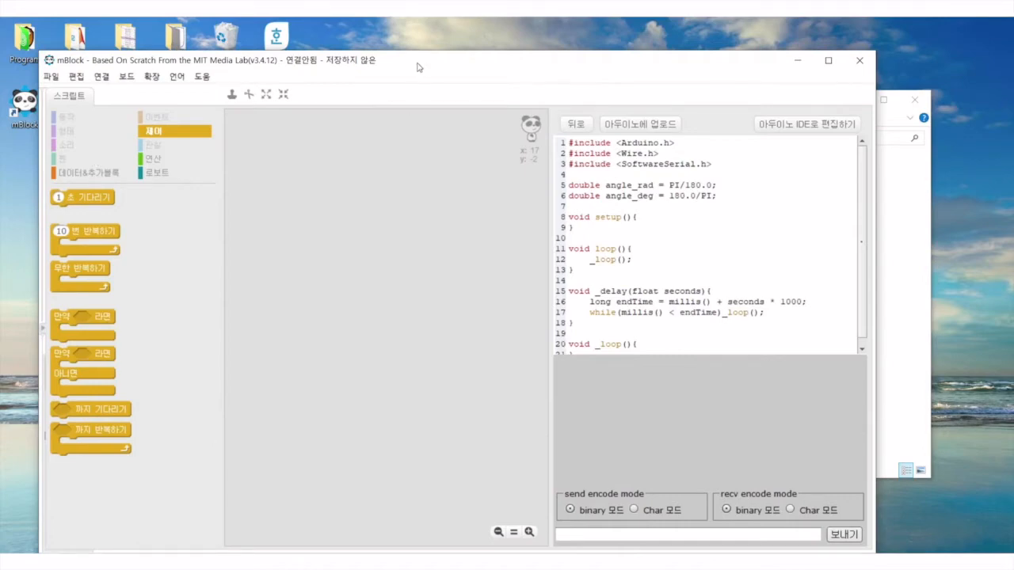
left_click_drag(418, 63, 477, 61)
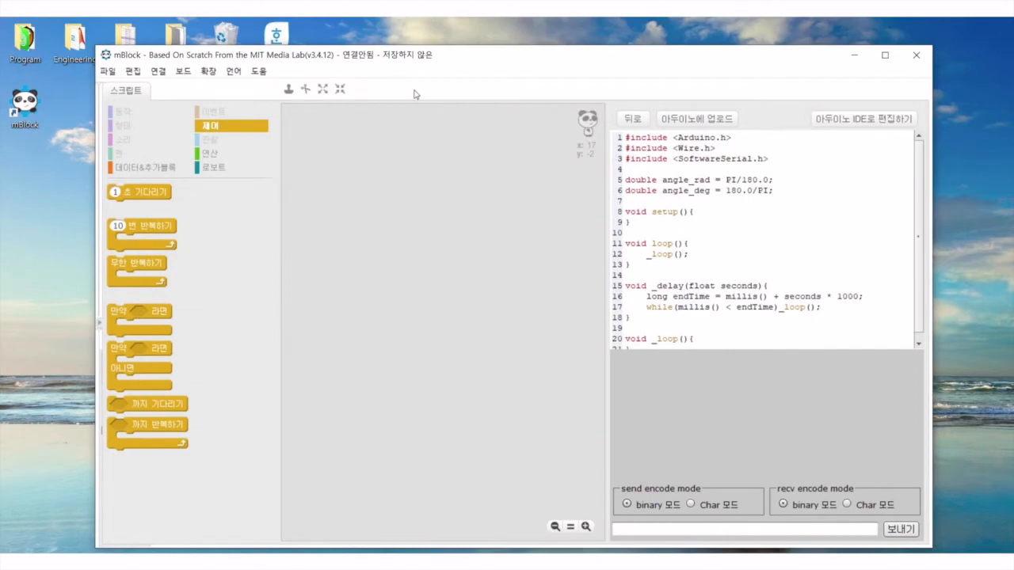
From the installed extensions list, view the source of the Joystick extension and go up to mBlock's libraries folder.
left_click(209, 71)
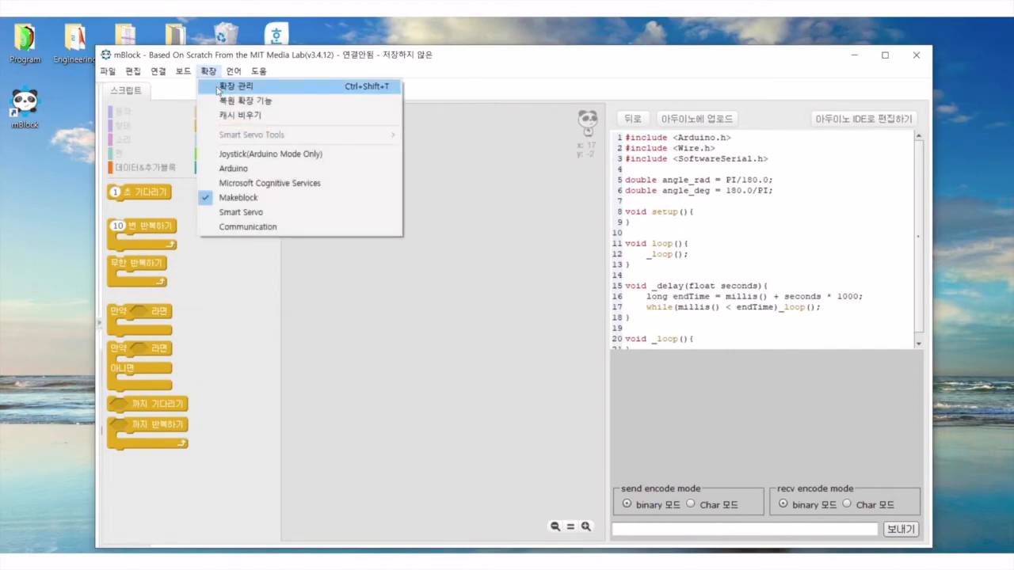
left_click(217, 87)
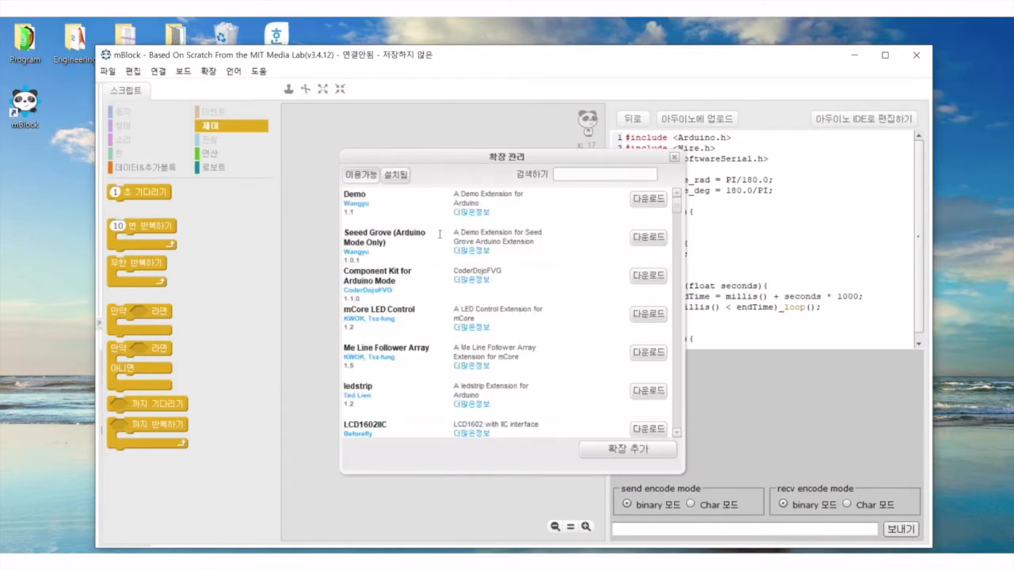
left_click(402, 175)
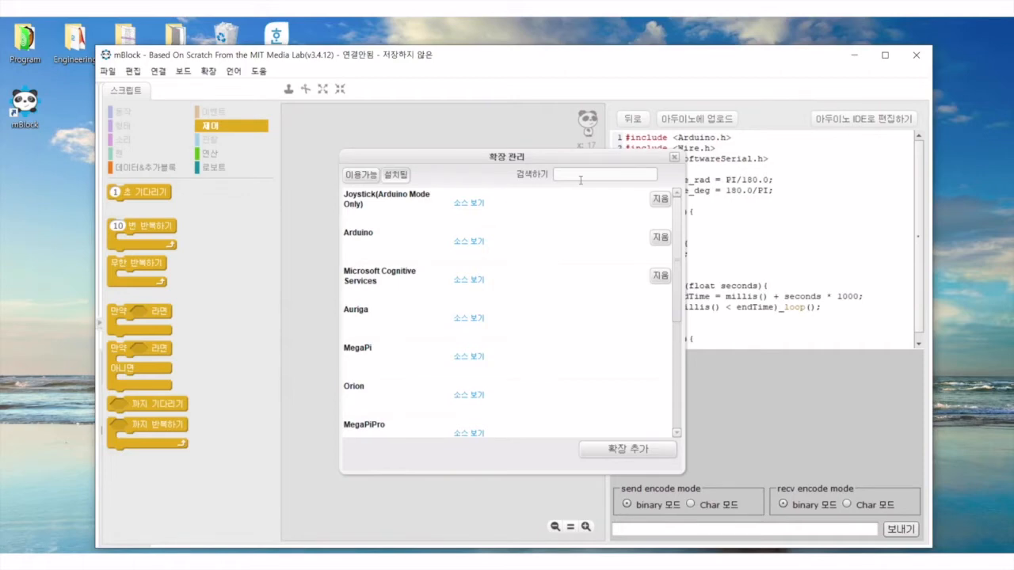
left_click(465, 208)
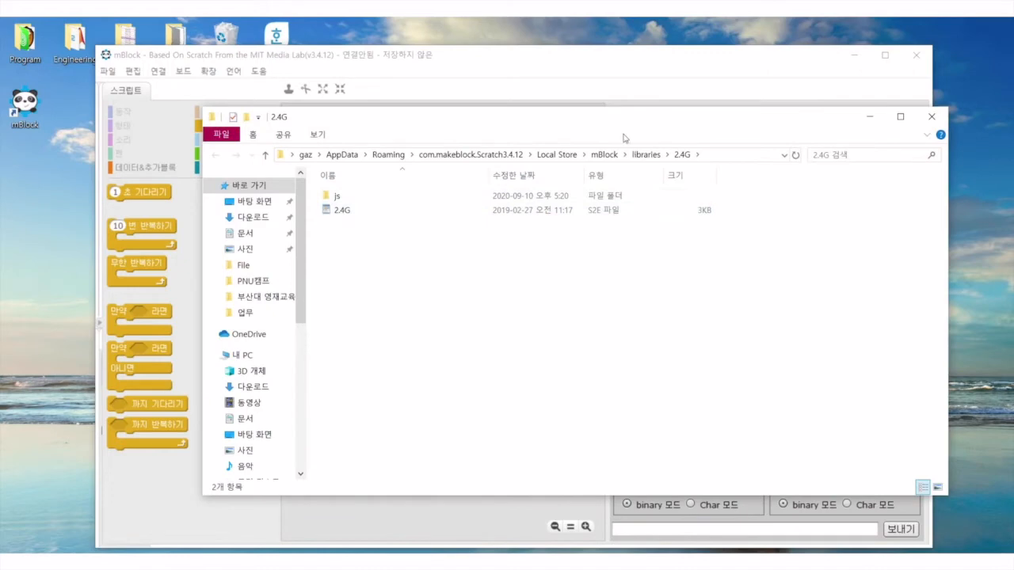
left_click_drag(604, 123, 536, 114)
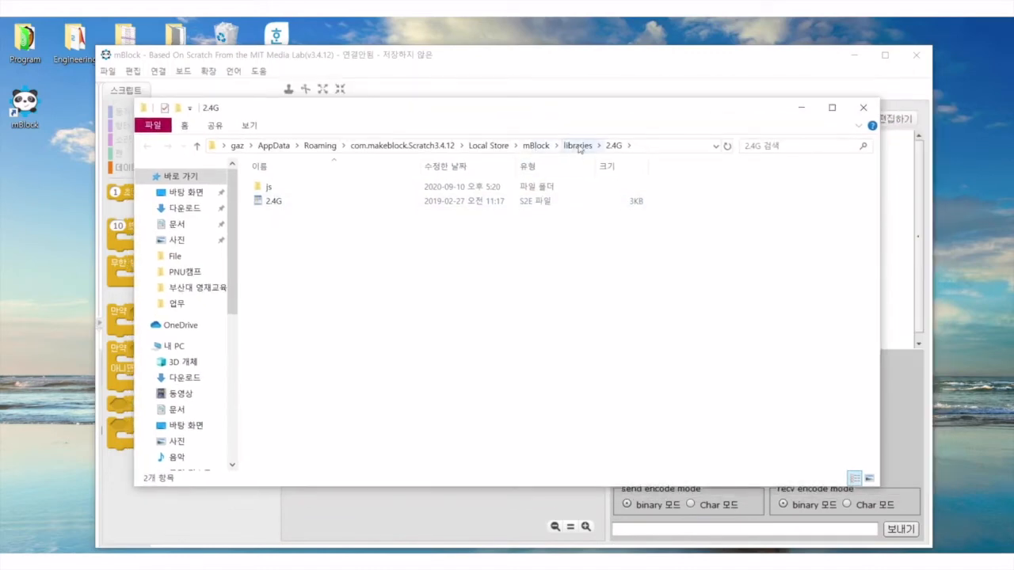
left_click(578, 146)
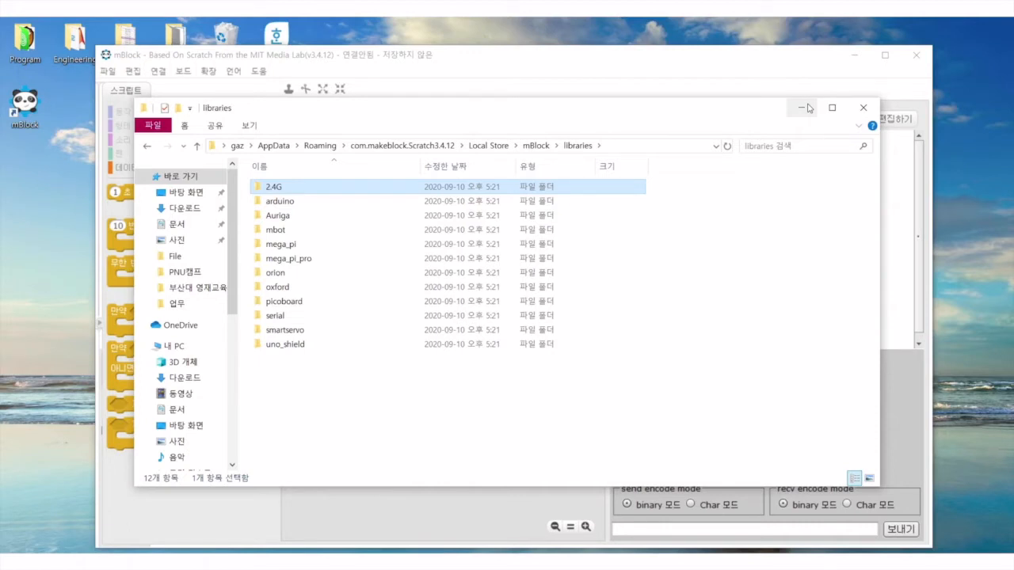
Minimize the mBlock and libraries windows, then copy the PNU folder from PNU캠프.
left_click(852, 57)
left_click(801, 107)
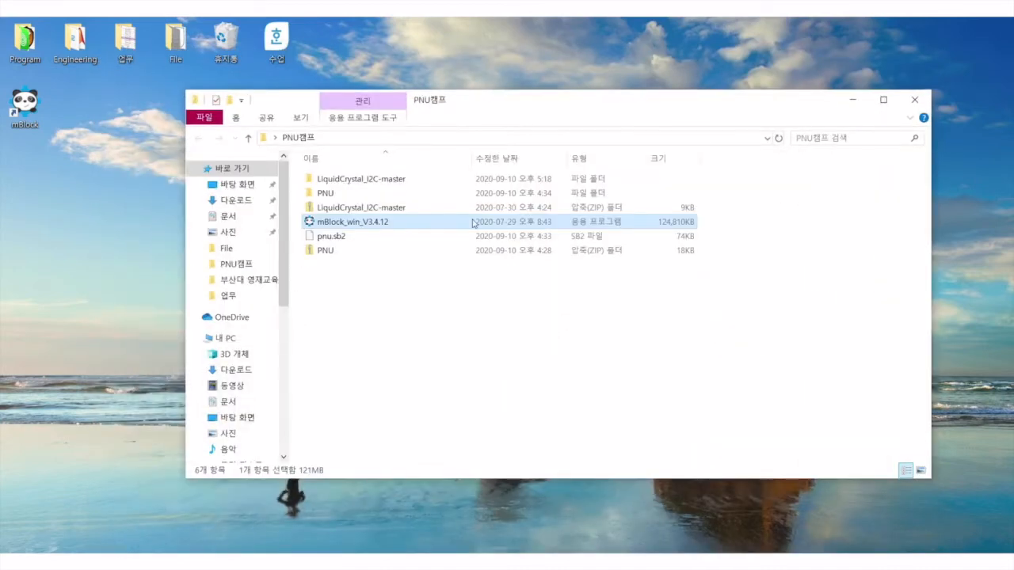
left_click(400, 198)
right_click(401, 199)
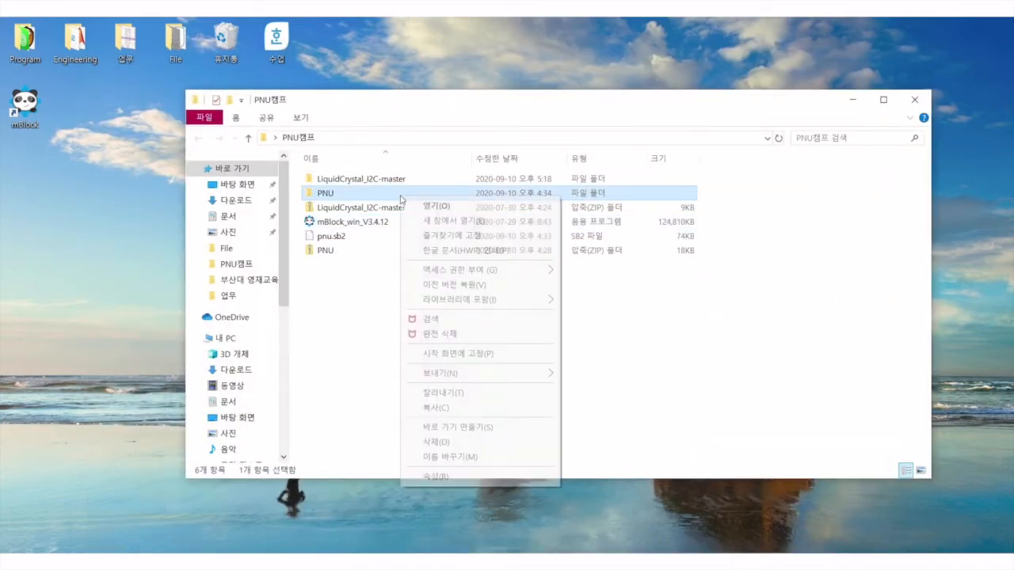
left_click(447, 408)
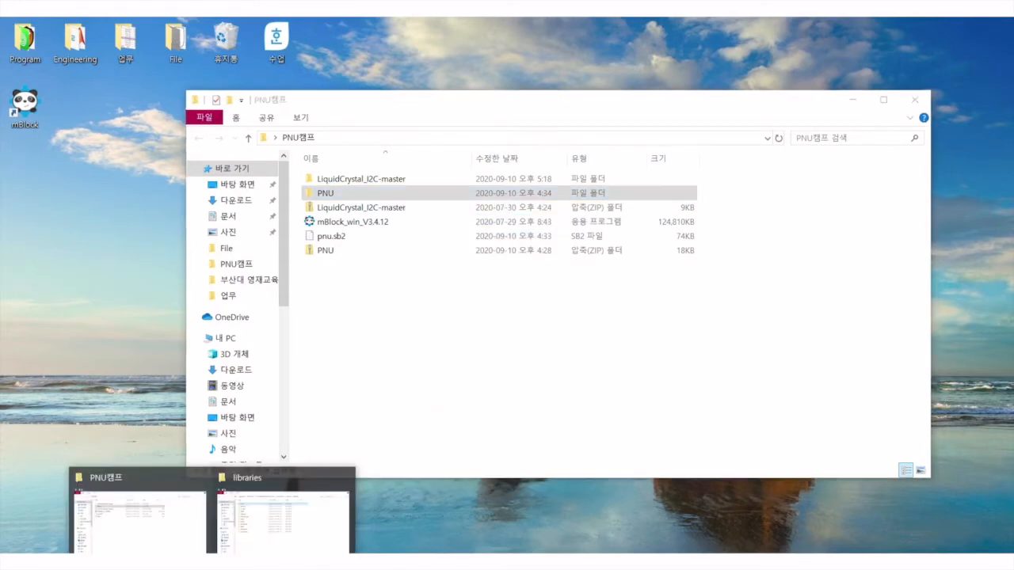
Paste the copied PNU folder into mBlock's libraries folder and close that folder window.
mouse_move(302, 536)
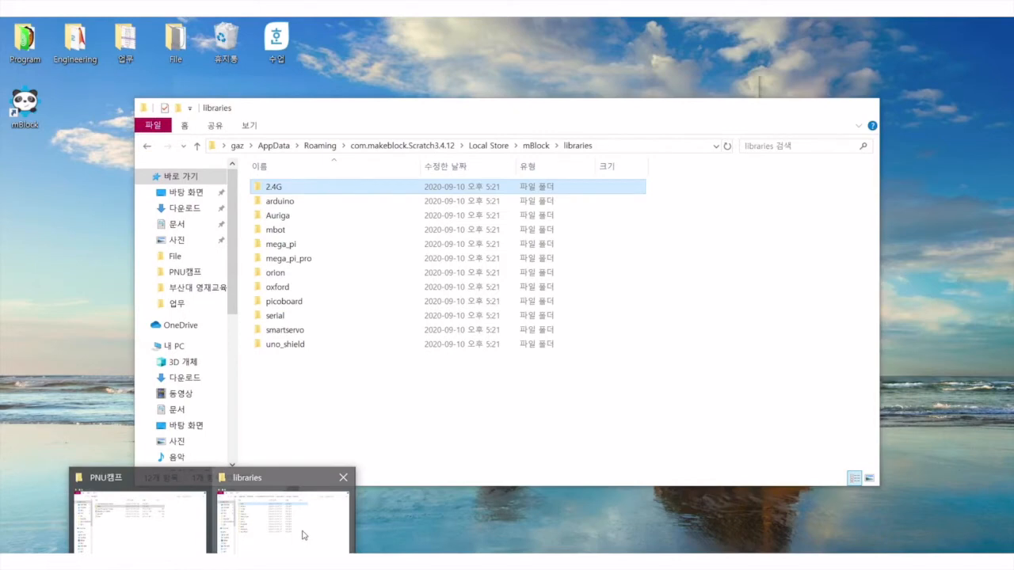
left_click(301, 535)
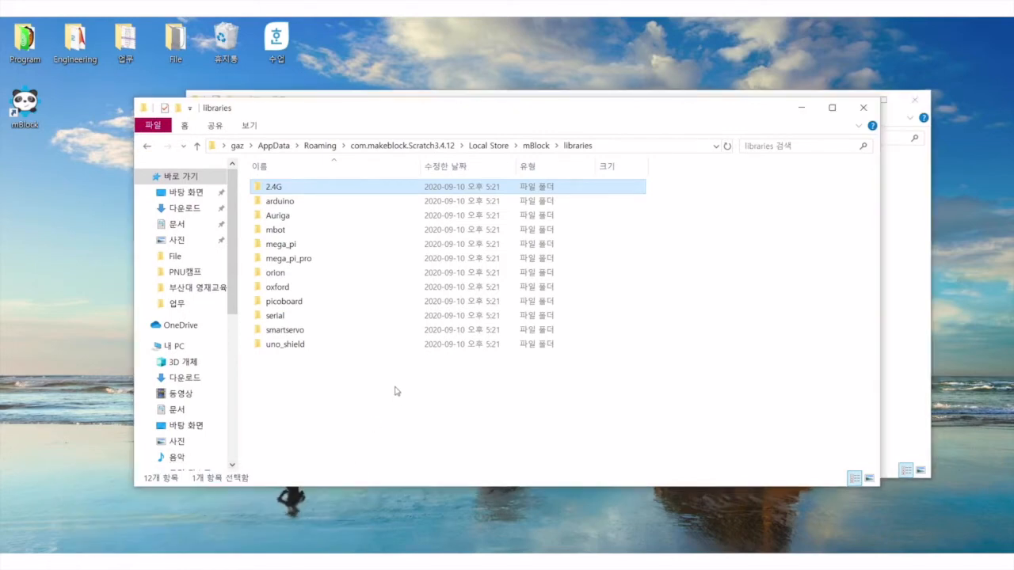
right_click(396, 392)
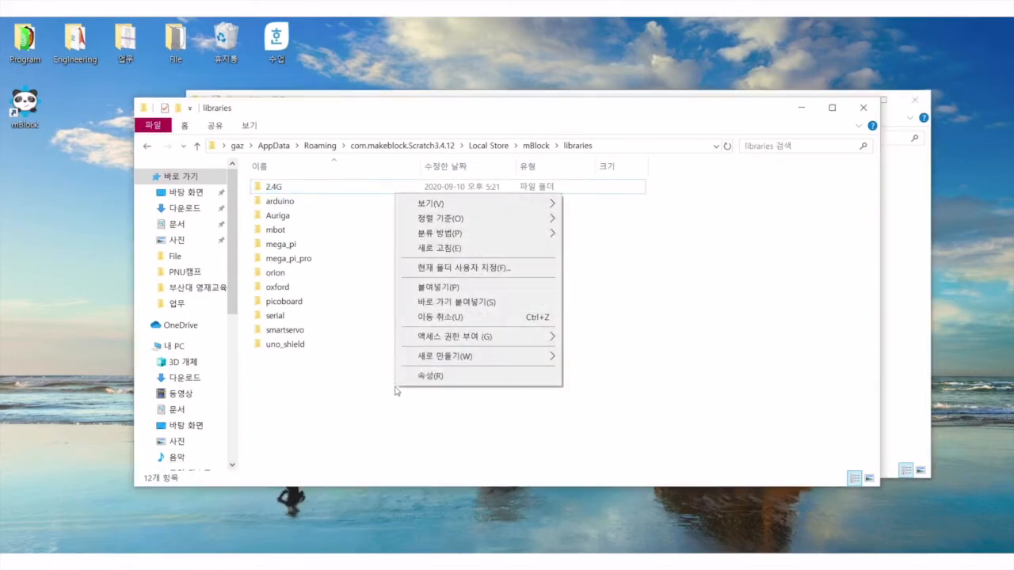
left_click(454, 287)
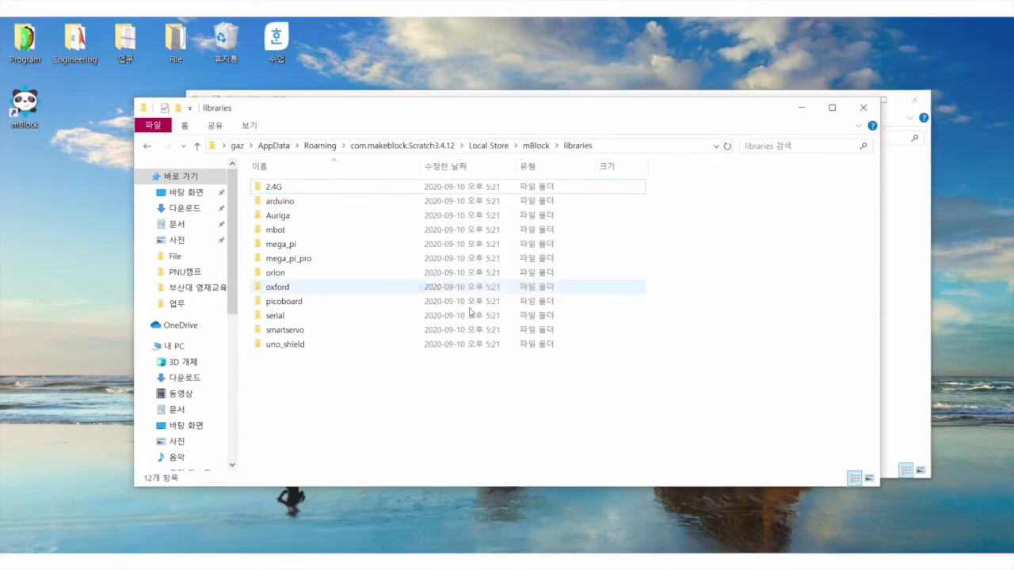
left_click(528, 451)
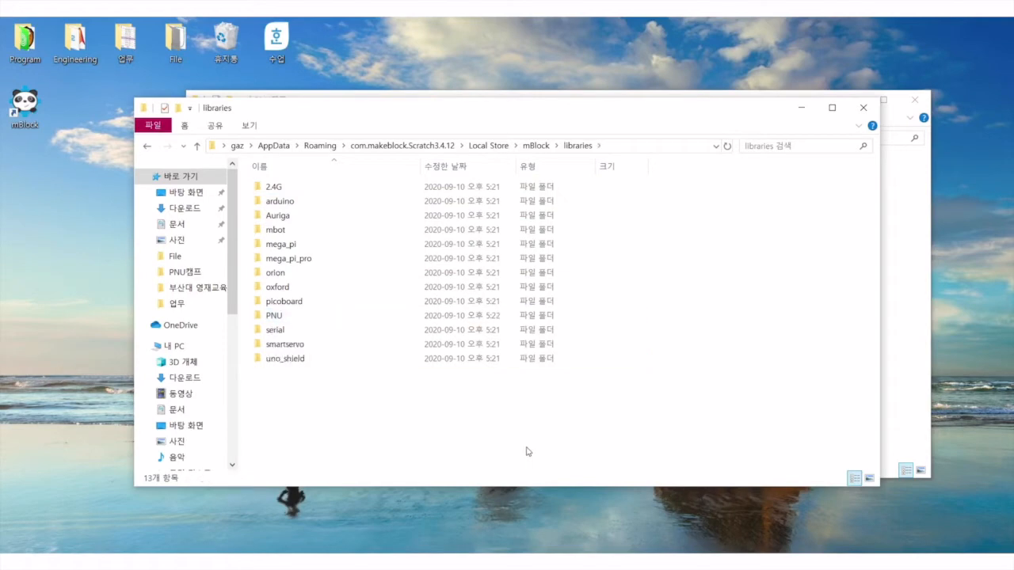
left_click(867, 109)
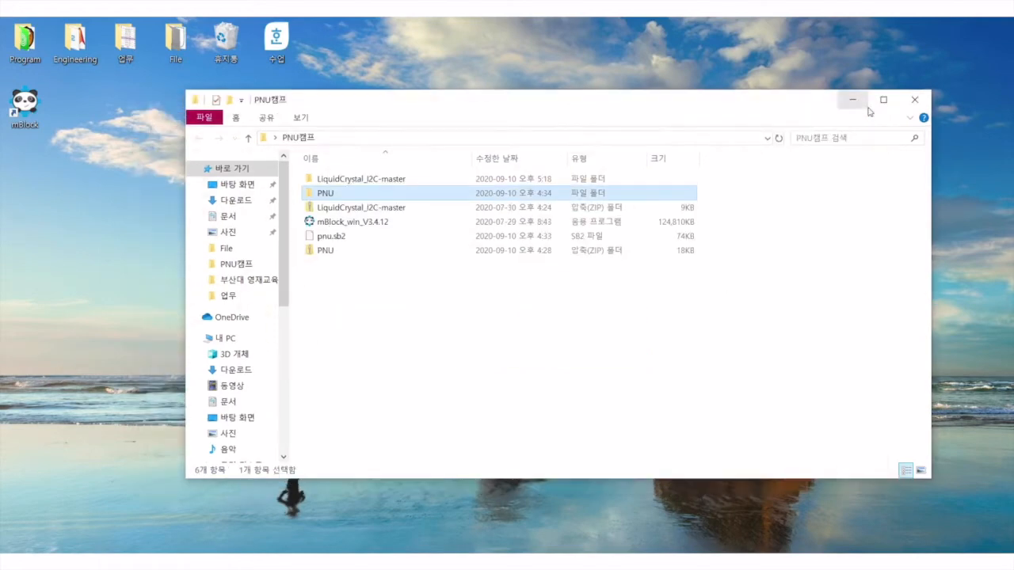
Copy the LiquidCrystal_I2C-master folder from PNU캠프 and minimize the folder window.
left_click(358, 178)
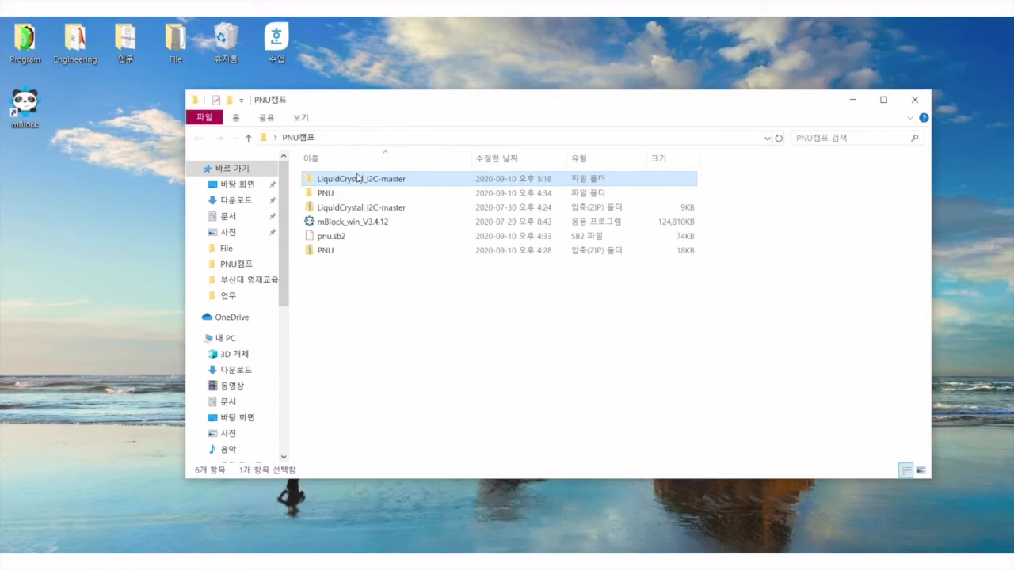
right_click(357, 177)
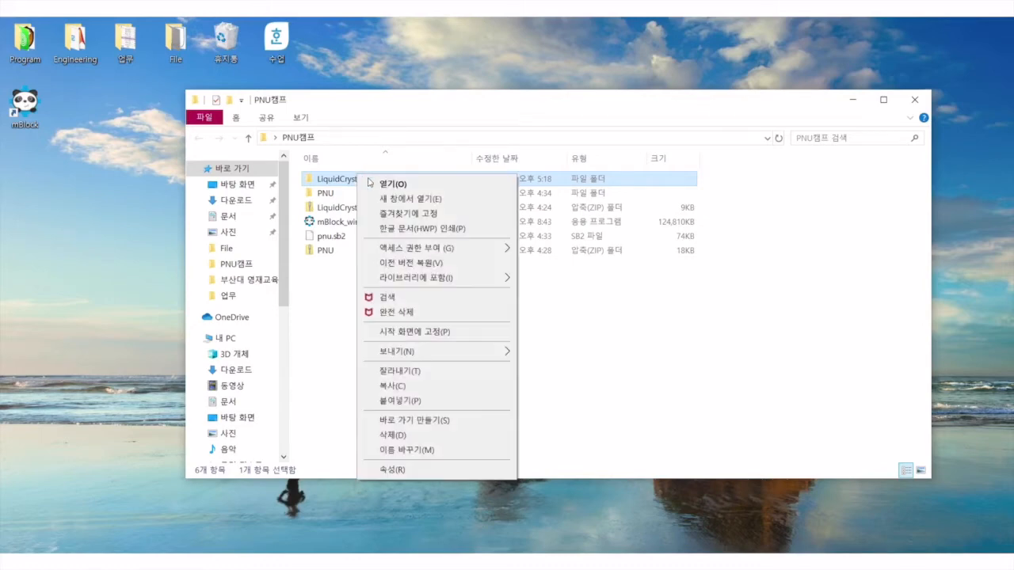
left_click(398, 389)
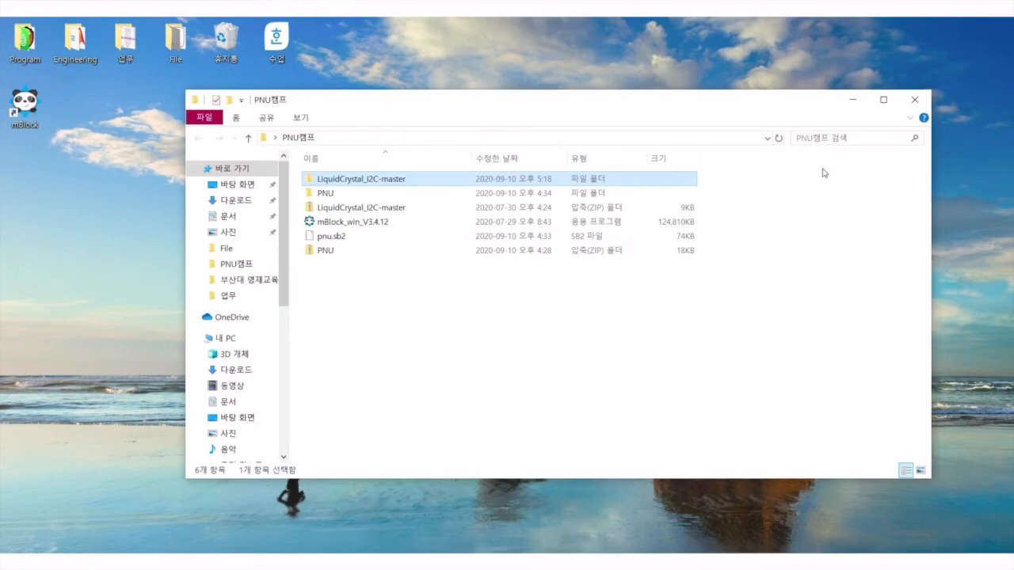
left_click(859, 107)
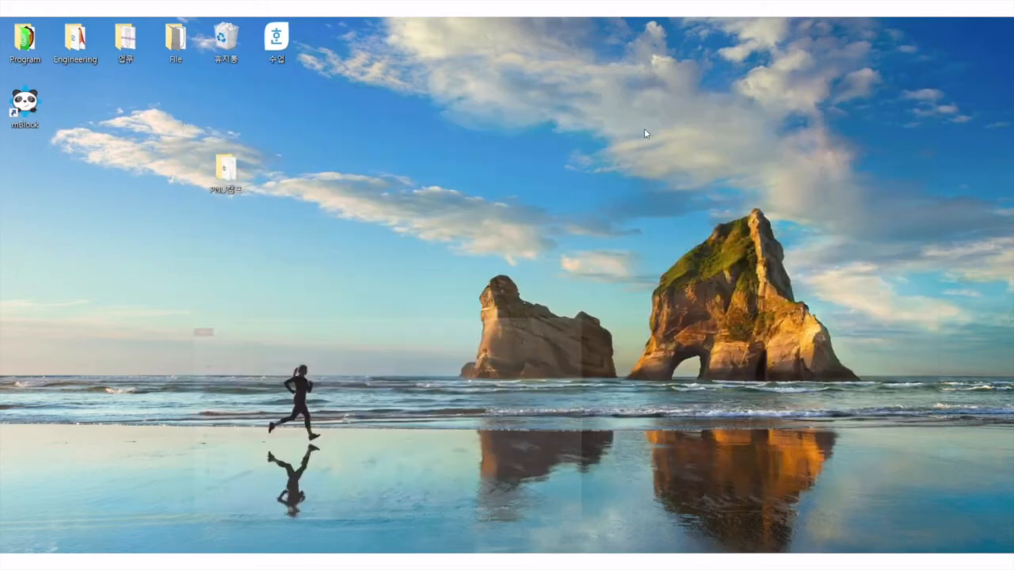
Open the mBlock shortcut's file location and go to the libraries folder inside its Arduino folder.
right_click(28, 110)
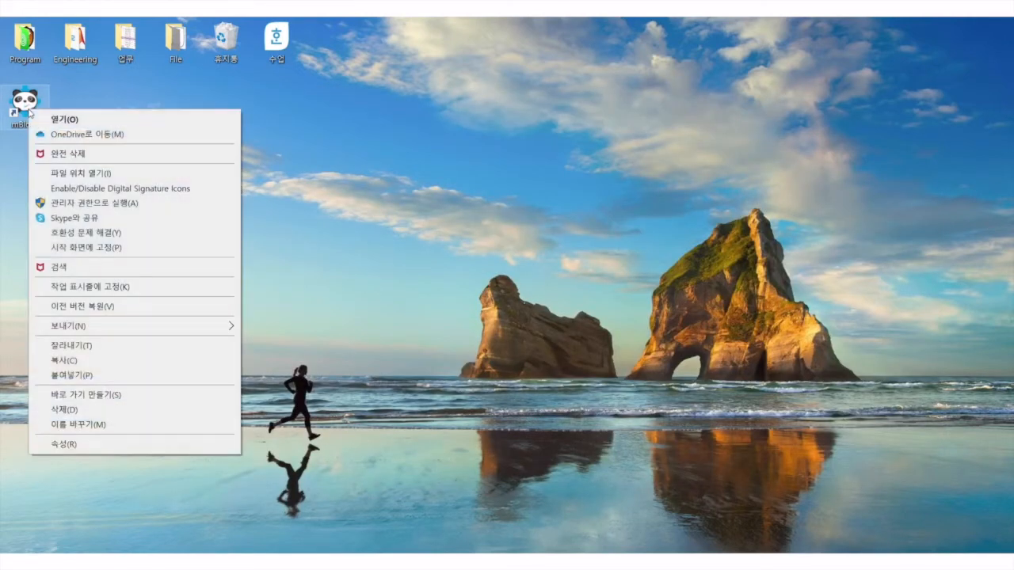
left_click(89, 173)
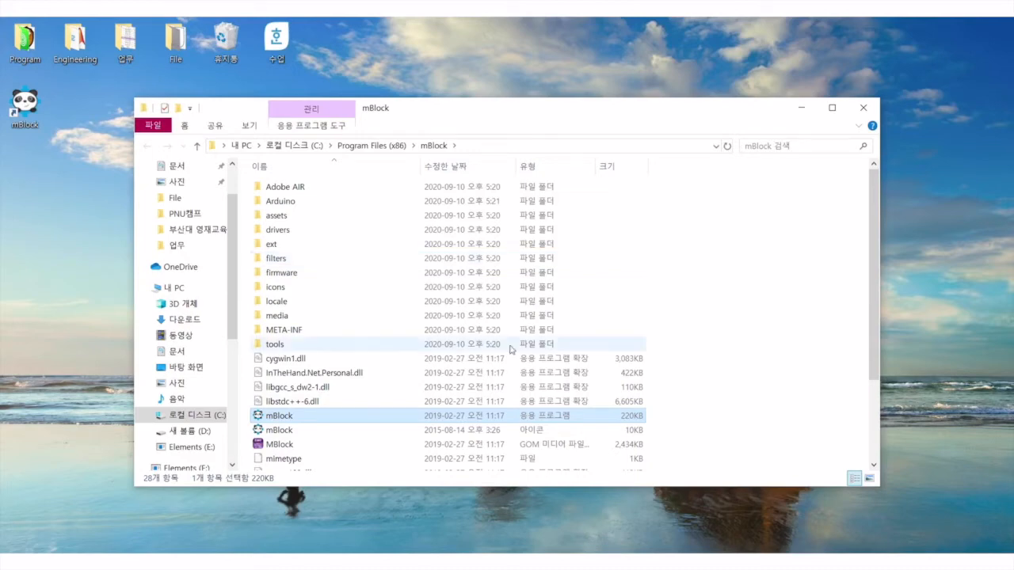
left_click(283, 204)
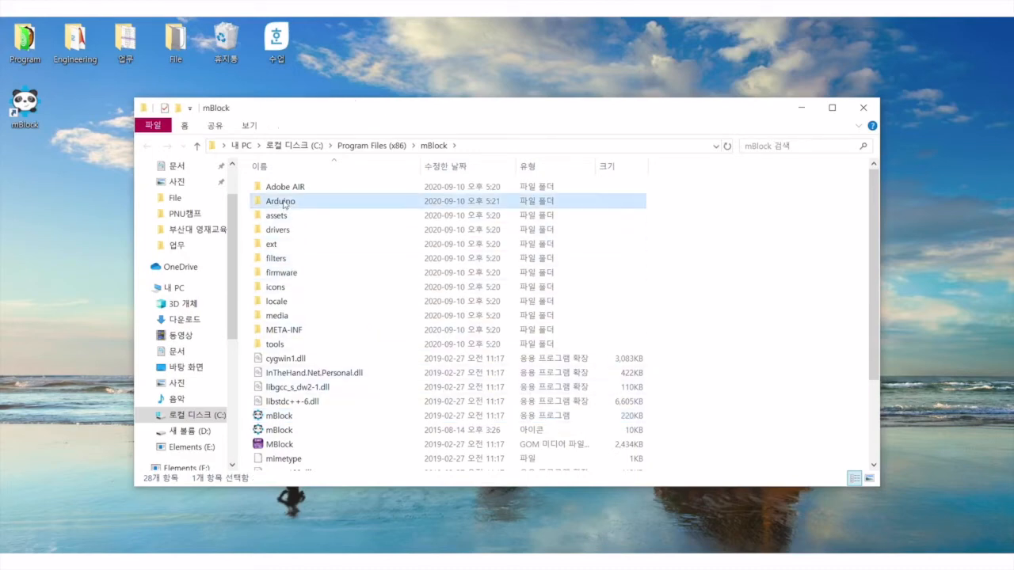
double_click(284, 204)
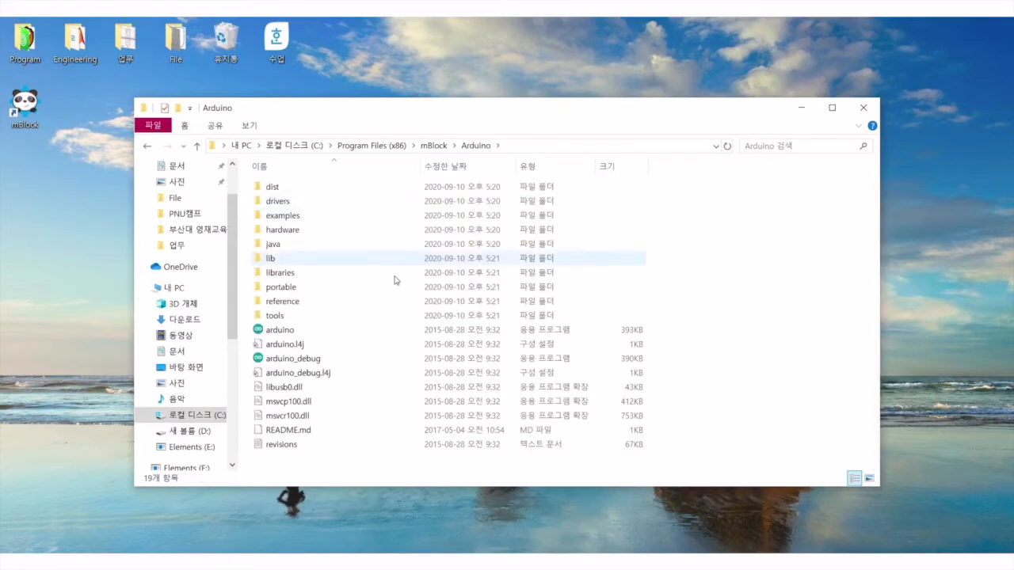
double_click(286, 274)
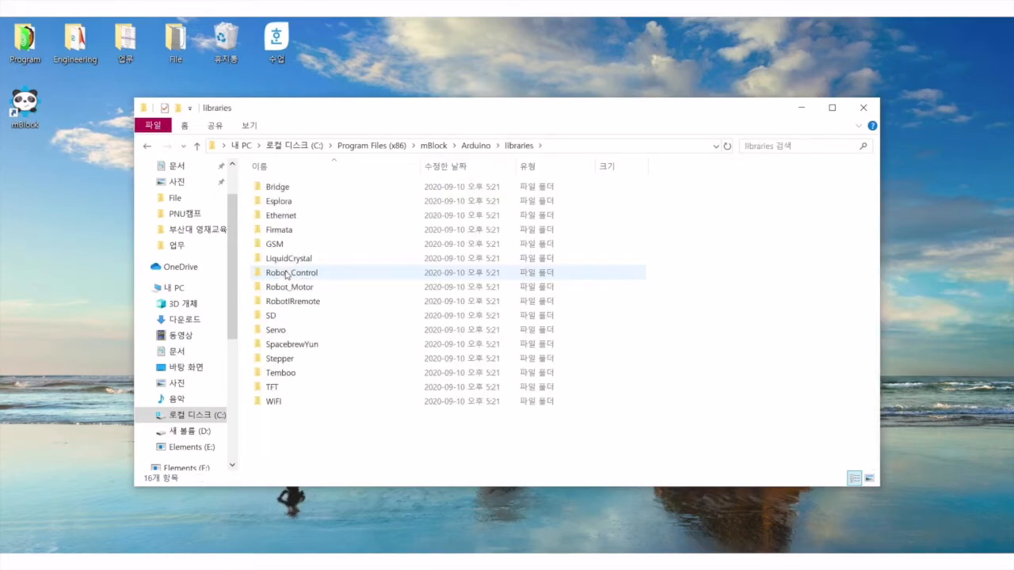
Paste the copied LiquidCrystal_I2C-master folder into the Arduino libraries folder and close that folder window.
right_click(328, 436)
left_click(374, 333)
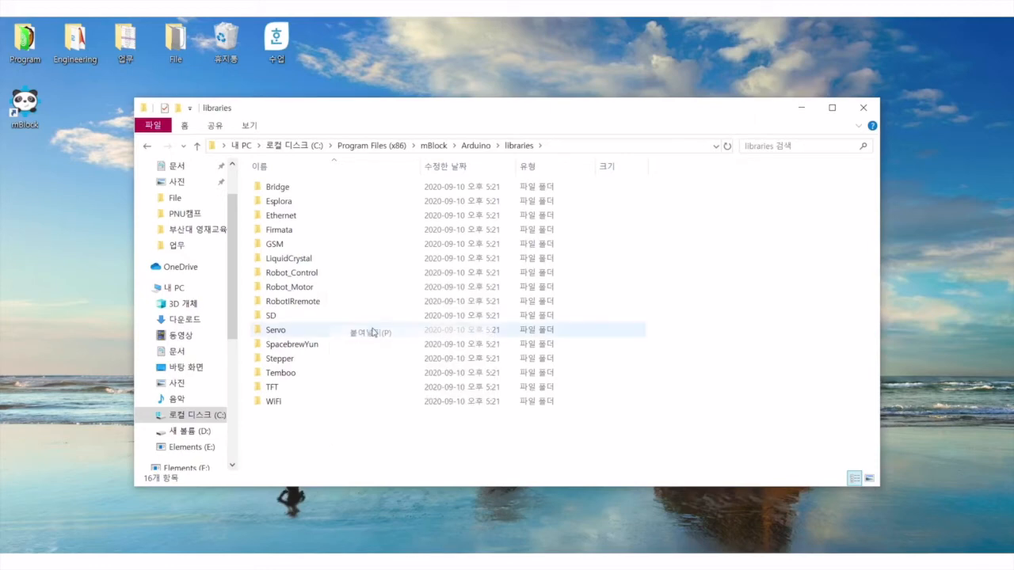
left_click(473, 237)
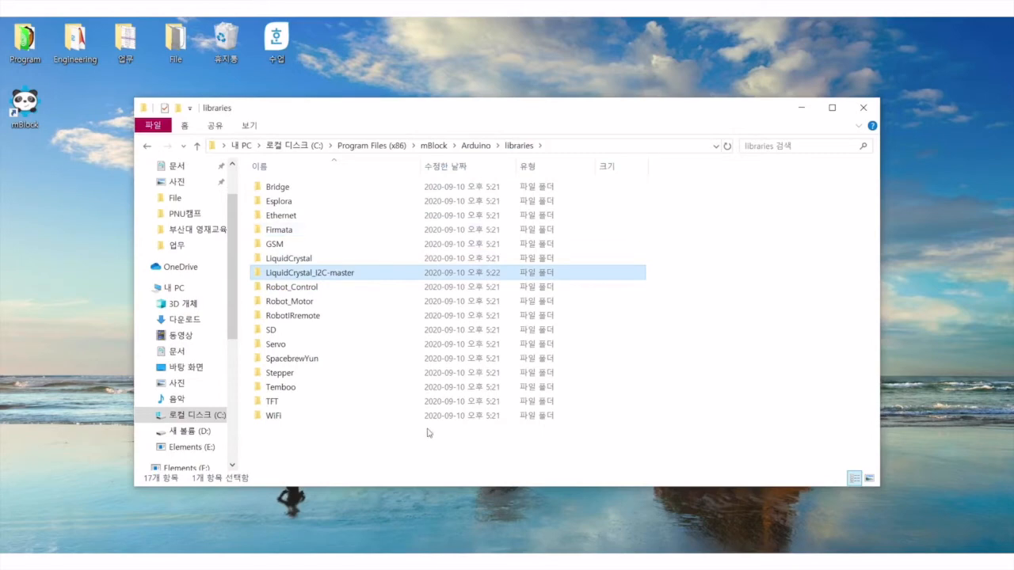
left_click(863, 108)
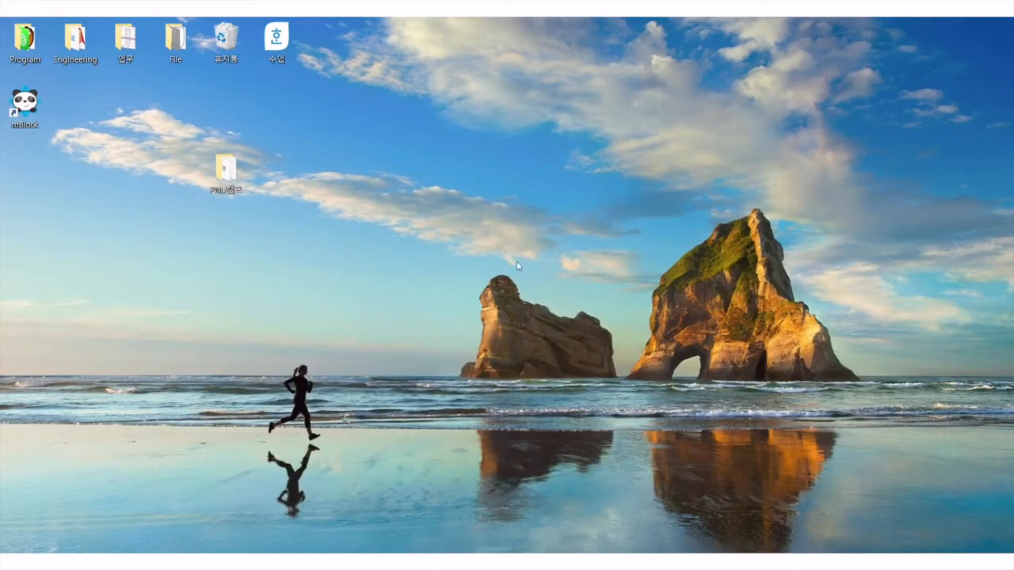
Restore the mBlock window, dismiss its extension manager and close the program.
left_click(510, 560)
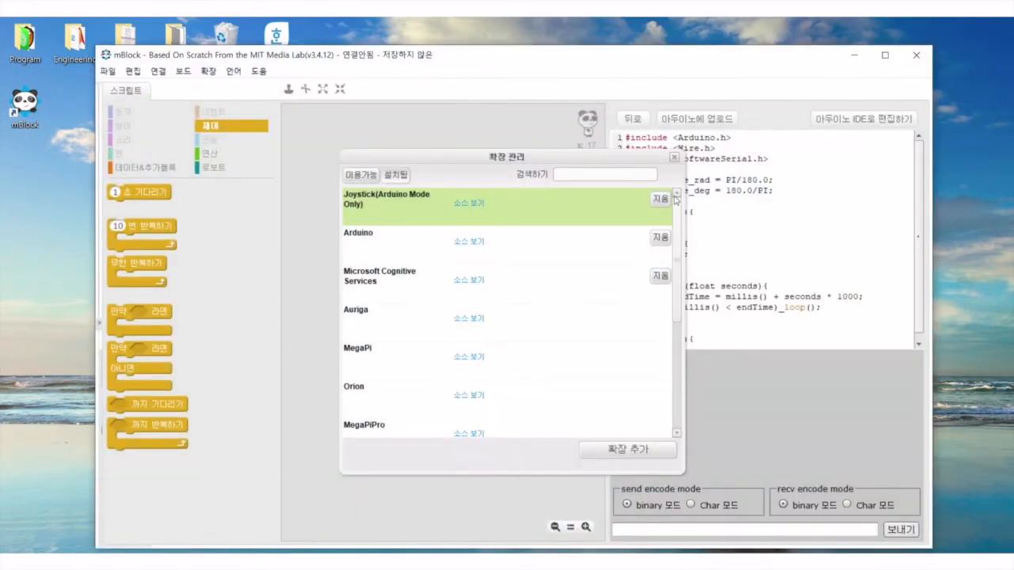
left_click(673, 157)
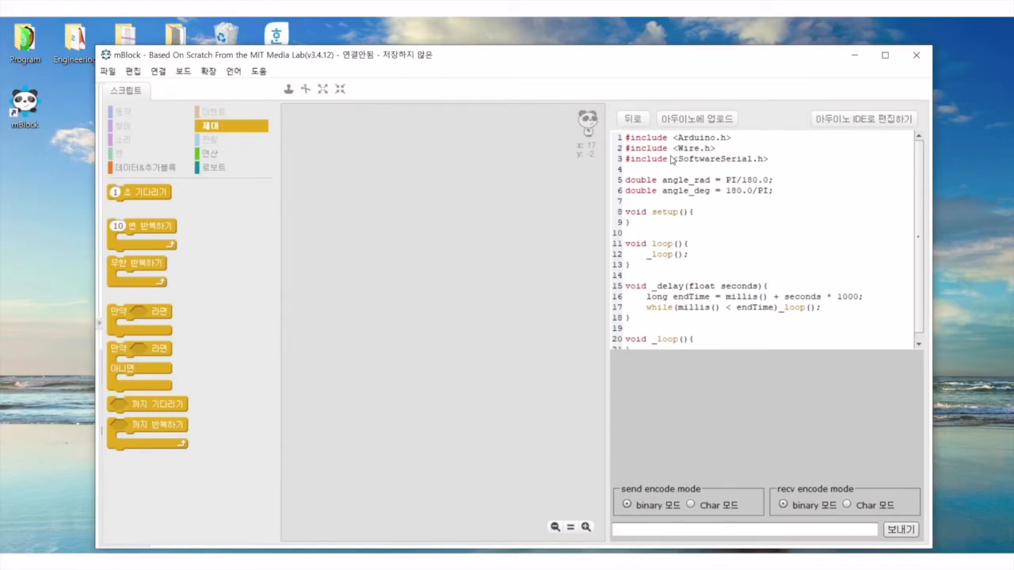
left_click(916, 56)
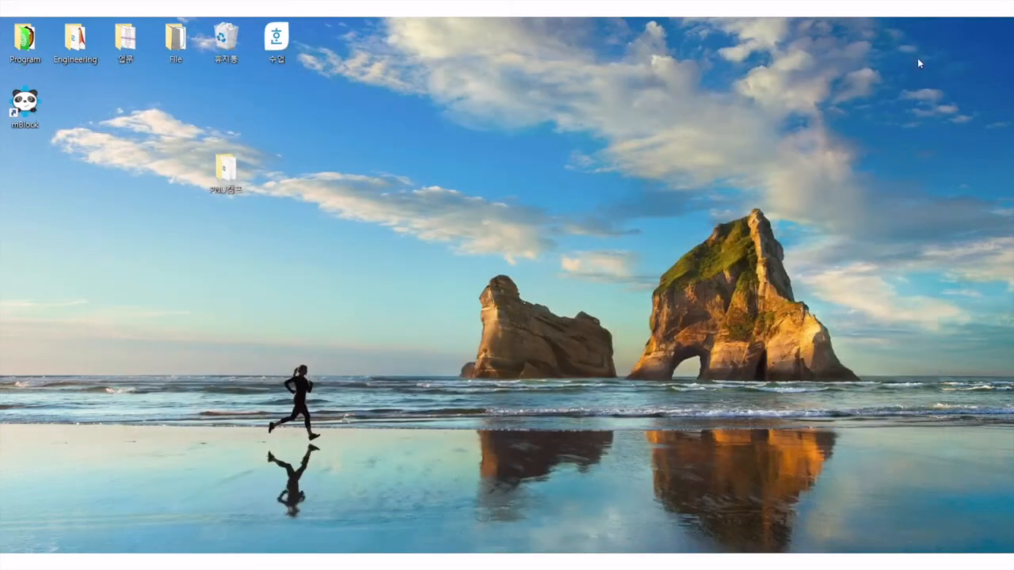
Open the pnu.sb2 project from the PNU캠프 folder in mBlock and move its window fully into view.
double_click(226, 170)
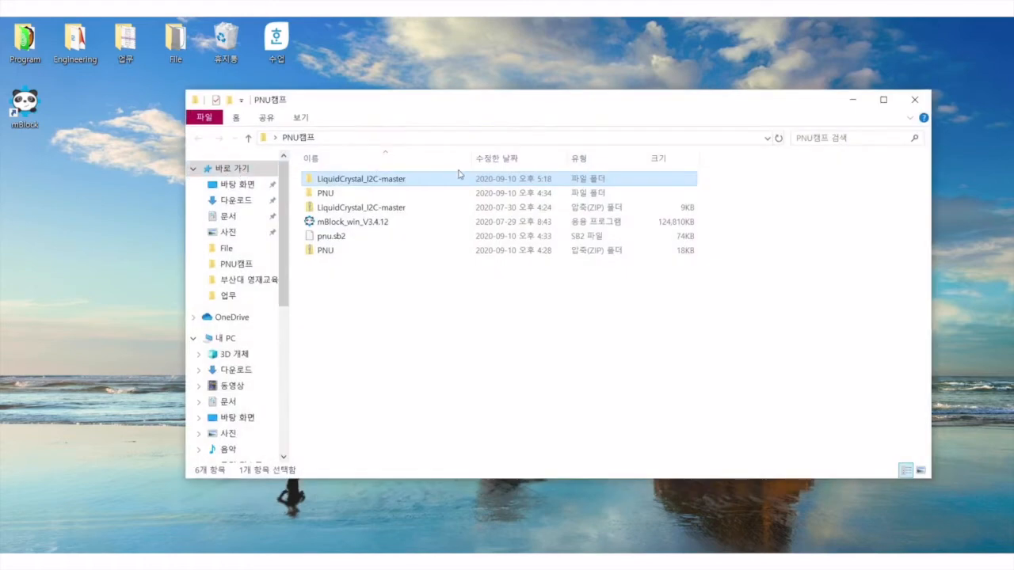
left_click(402, 239)
double_click(401, 240)
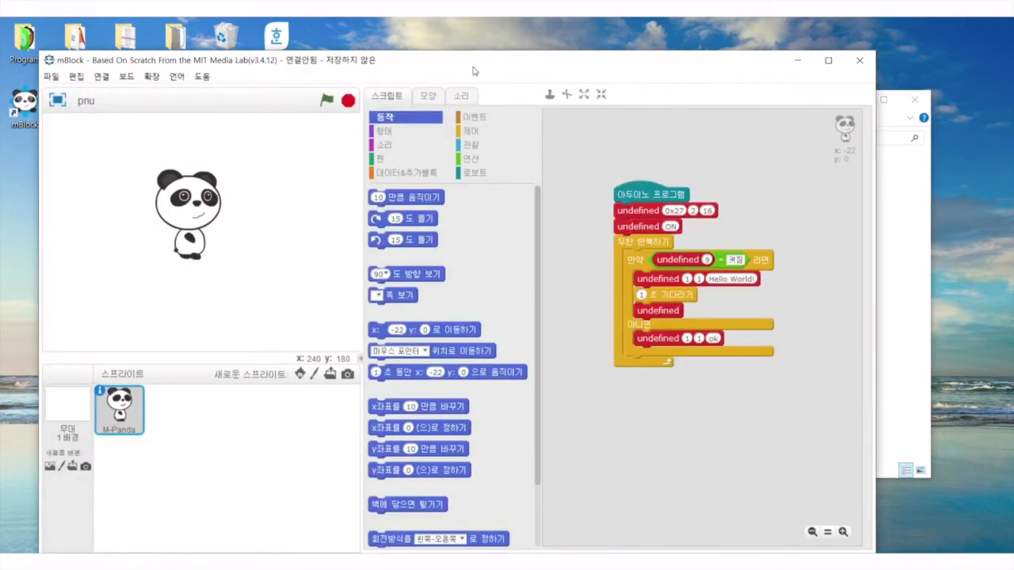
left_click_drag(467, 68, 483, 57)
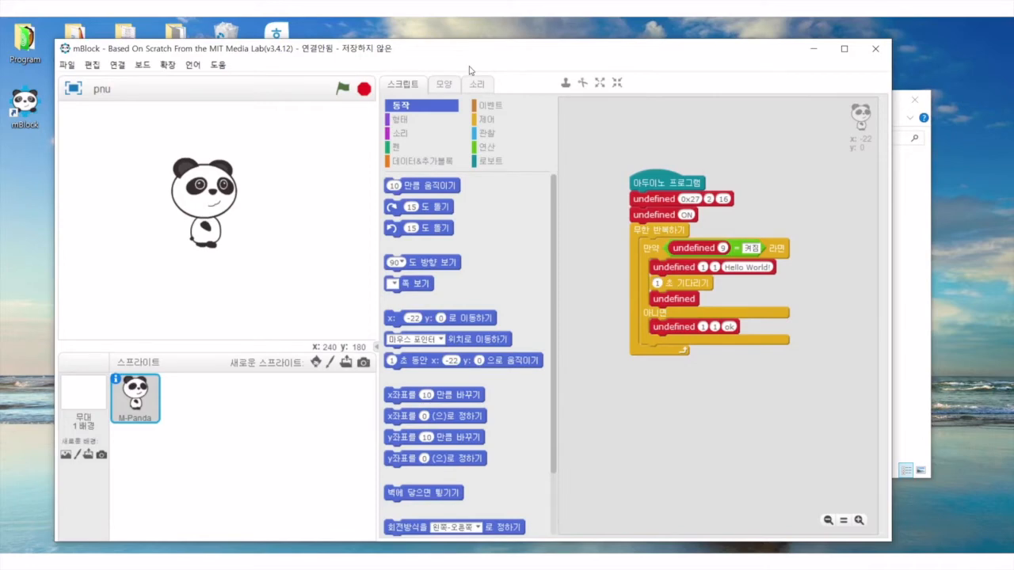
Enable the PNU extension for the opened project and check its entry among the extensions.
left_click(169, 67)
left_click(173, 150)
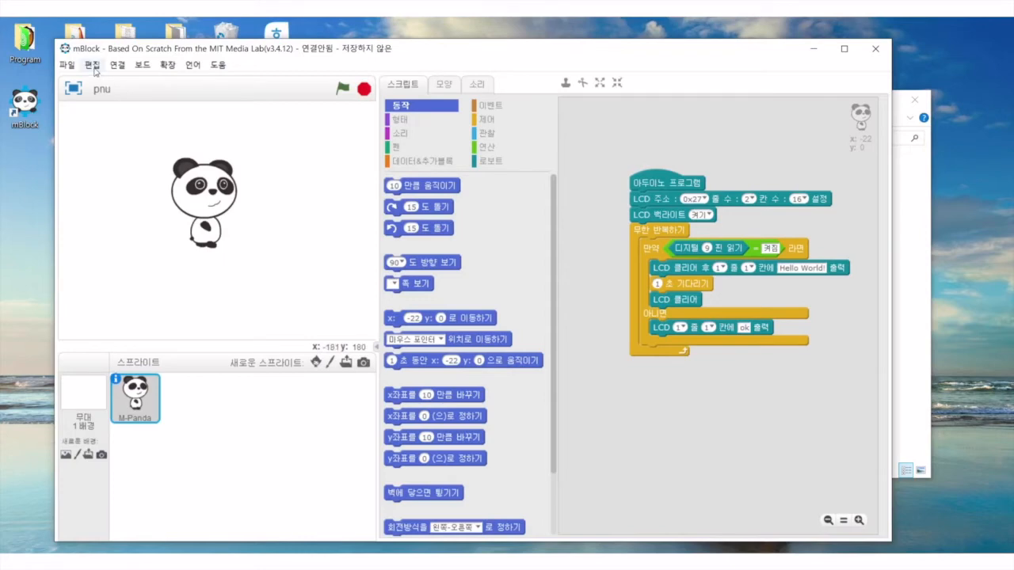
left_click(167, 66)
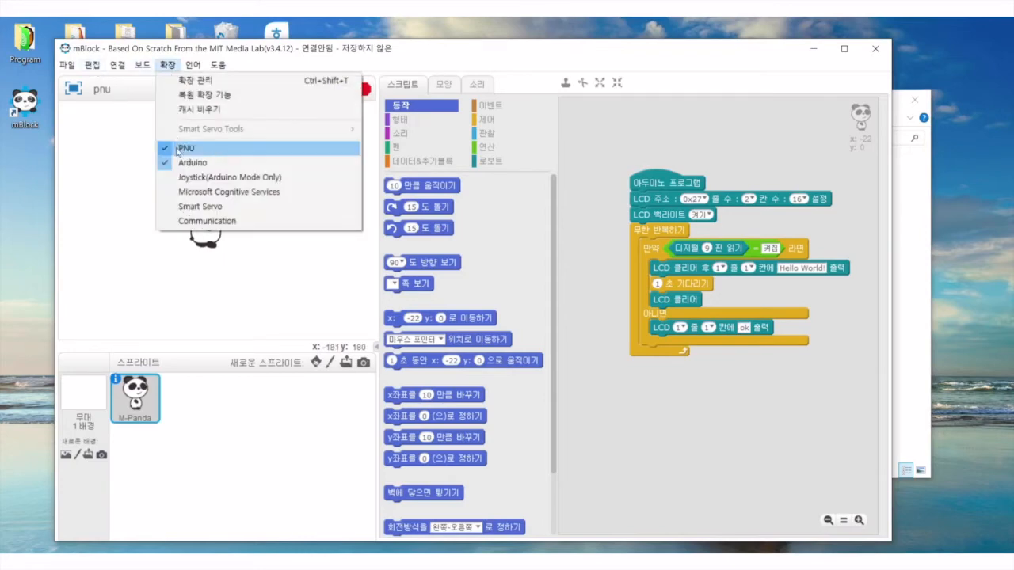
Switch the pnu project to Arduino mode (아두이노 모드) and reposition the mBlock window.
left_click(92, 65)
left_click(93, 65)
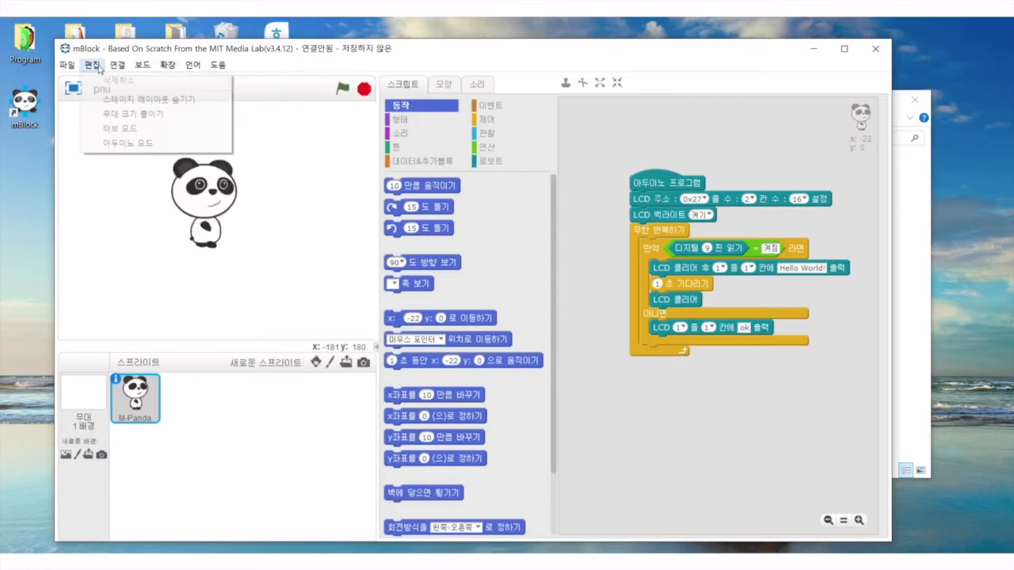
left_click(111, 143)
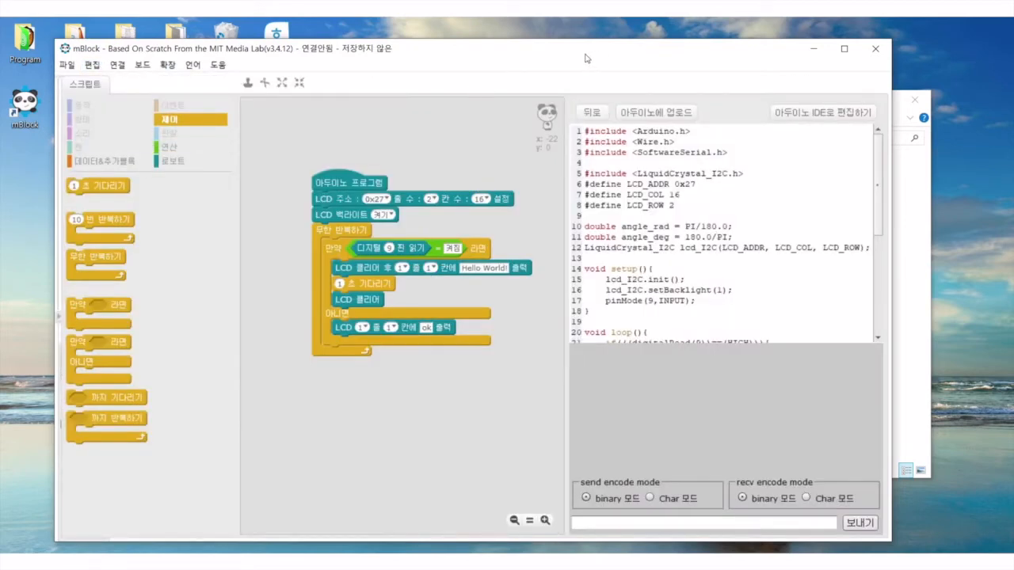
left_click_drag(585, 57, 640, 59)
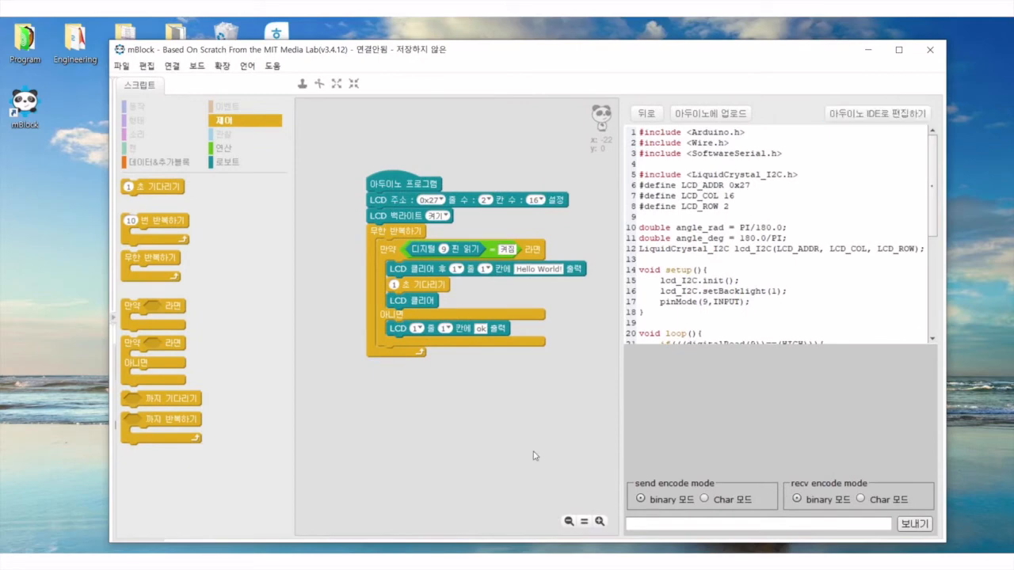
Remove the whole sample LCD script from the workspace and show the PNU blocks in the 로보트 category.
left_click_drag(384, 180, 131, 212)
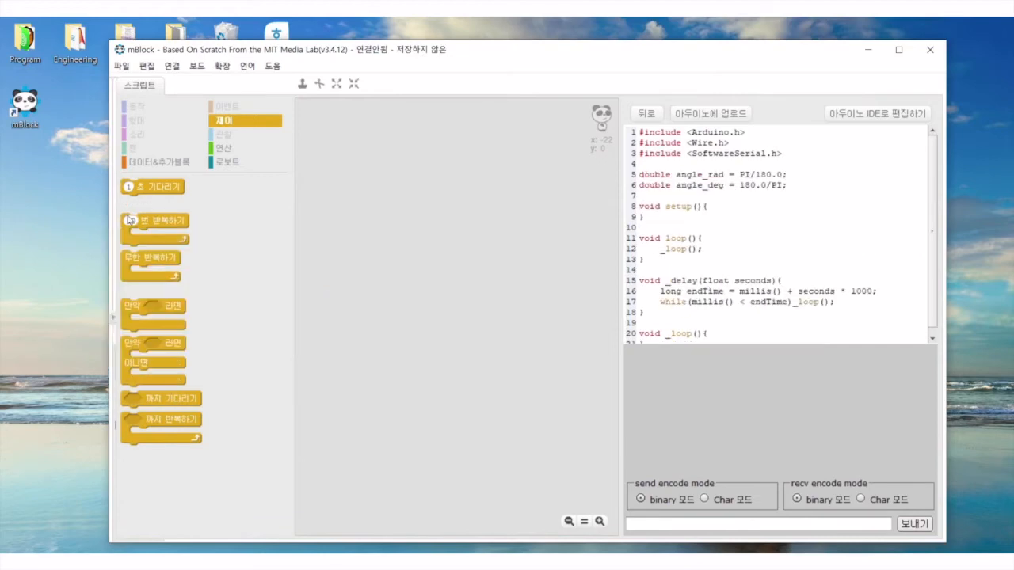
left_click(228, 163)
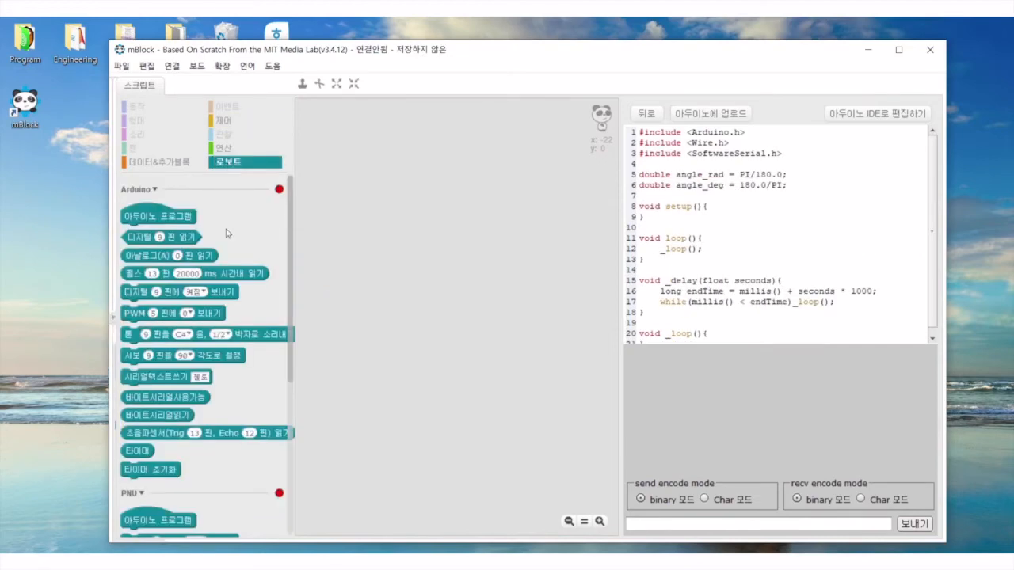
scroll(255, 243, "down", 10)
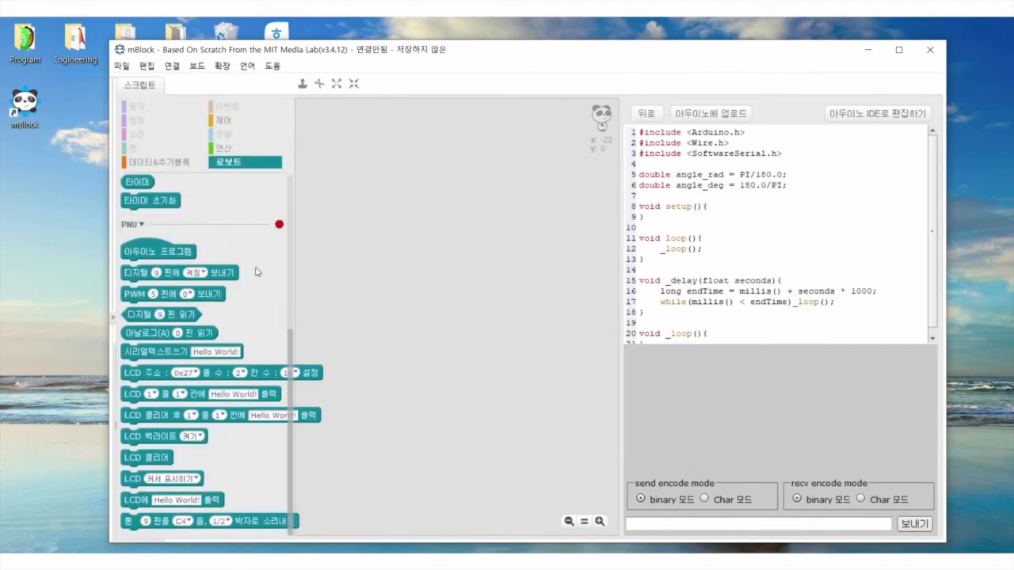